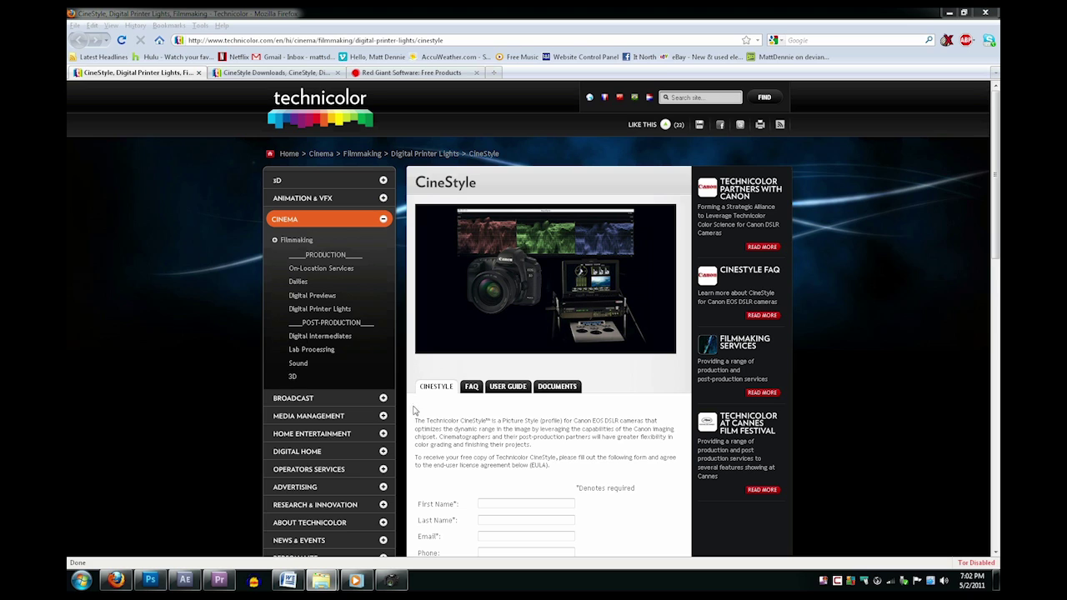
Step: Scroll the CineStyle form page, then switch to the CineStyle Downloads page
scroll(464, 455, "down", 4)
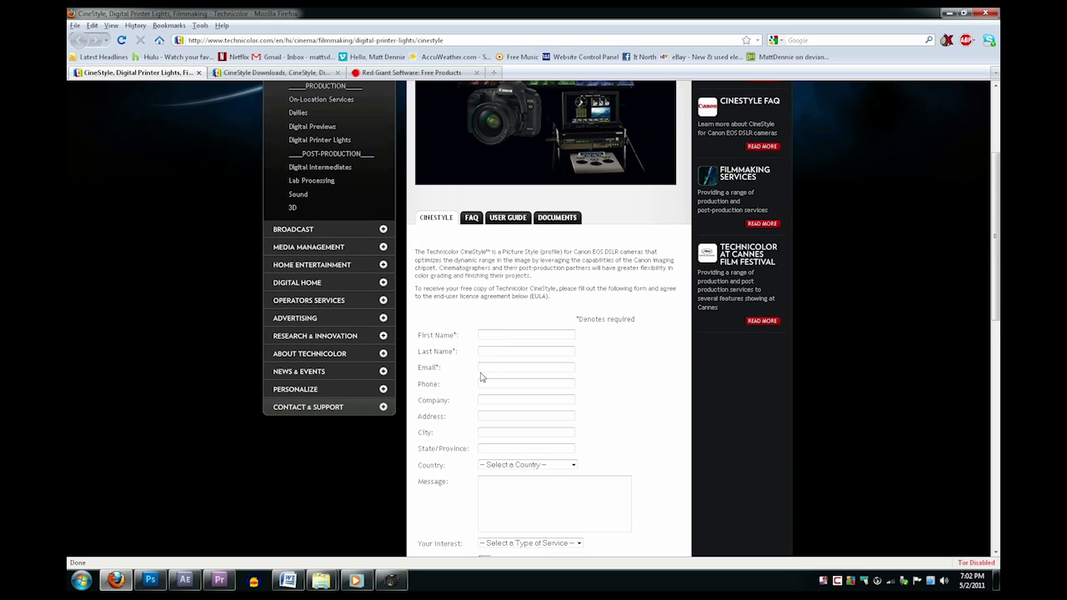
scroll(481, 377, "down", 3)
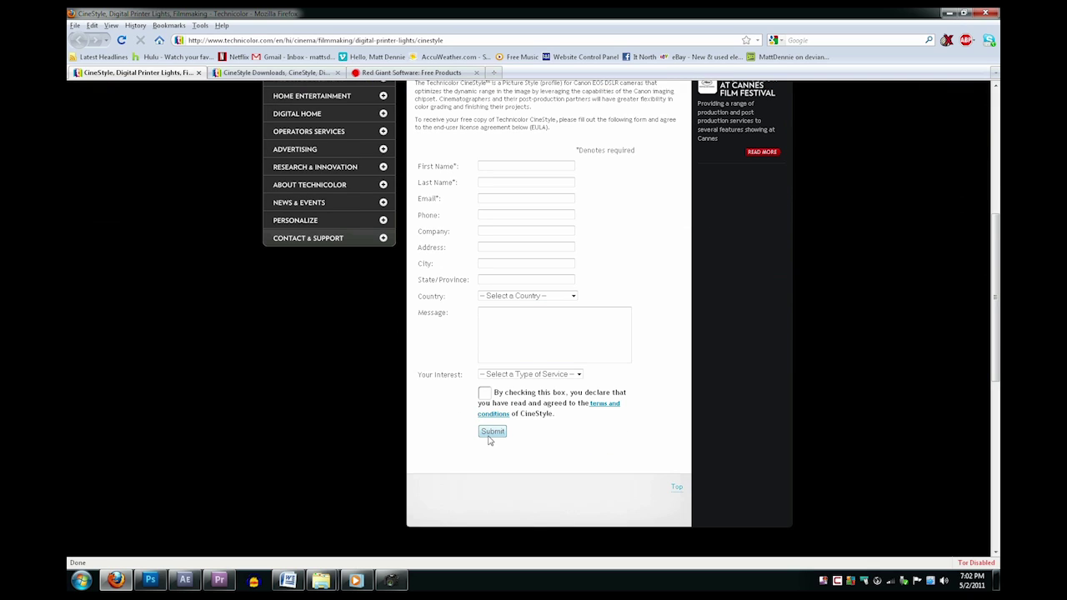
scroll(471, 432, "up", 8)
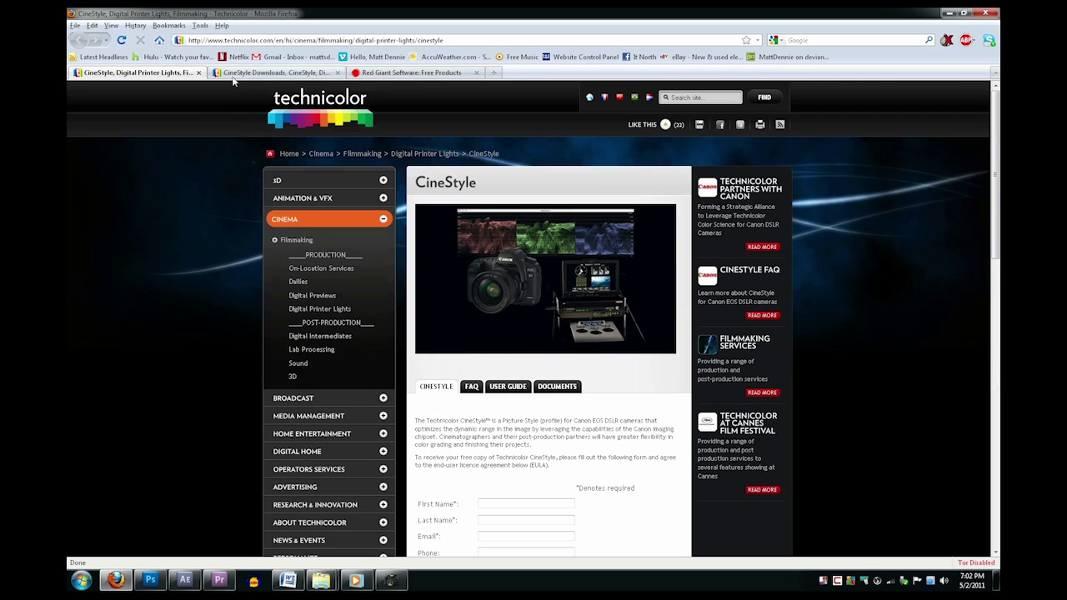
left_click(233, 75)
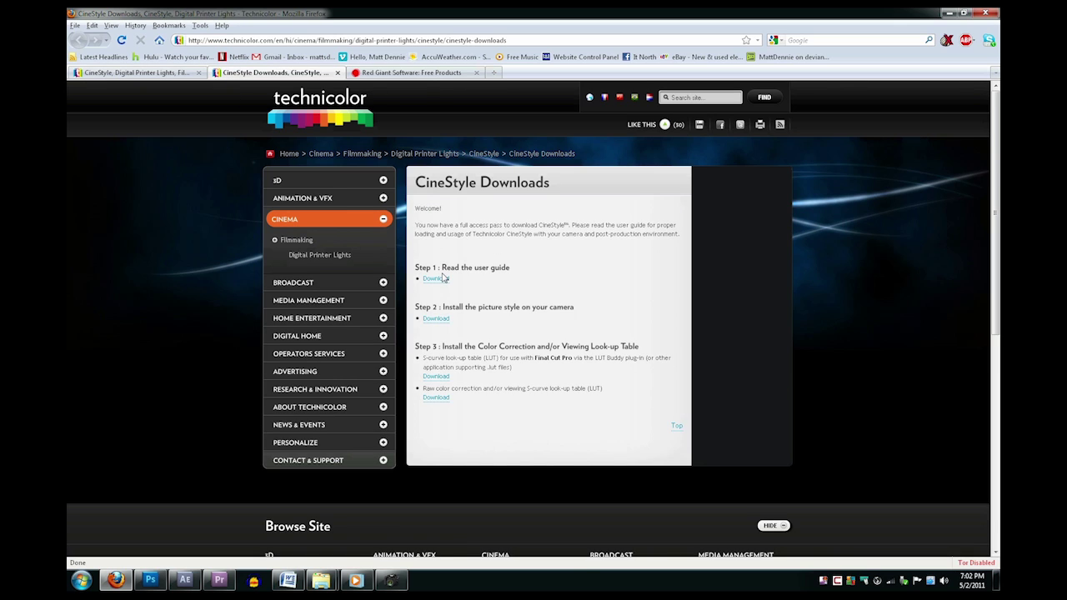
Step: Bring the Cinestyle folder with the S-curve LUT and CineStyle picture style file to the front
left_click(321, 580)
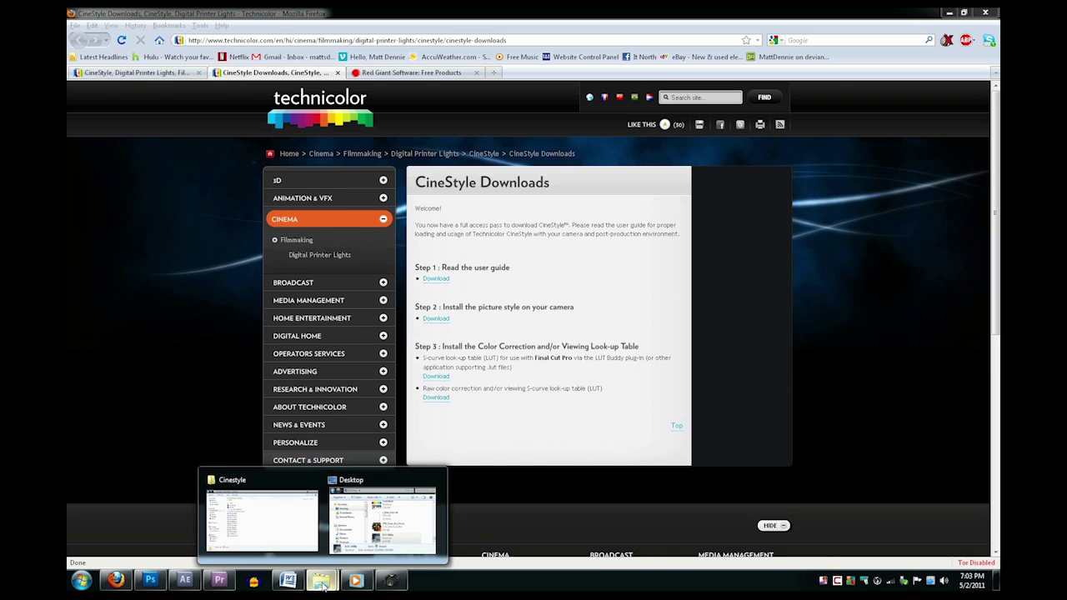
left_click(291, 531)
left_click_drag(482, 267, 384, 246)
left_click(462, 260)
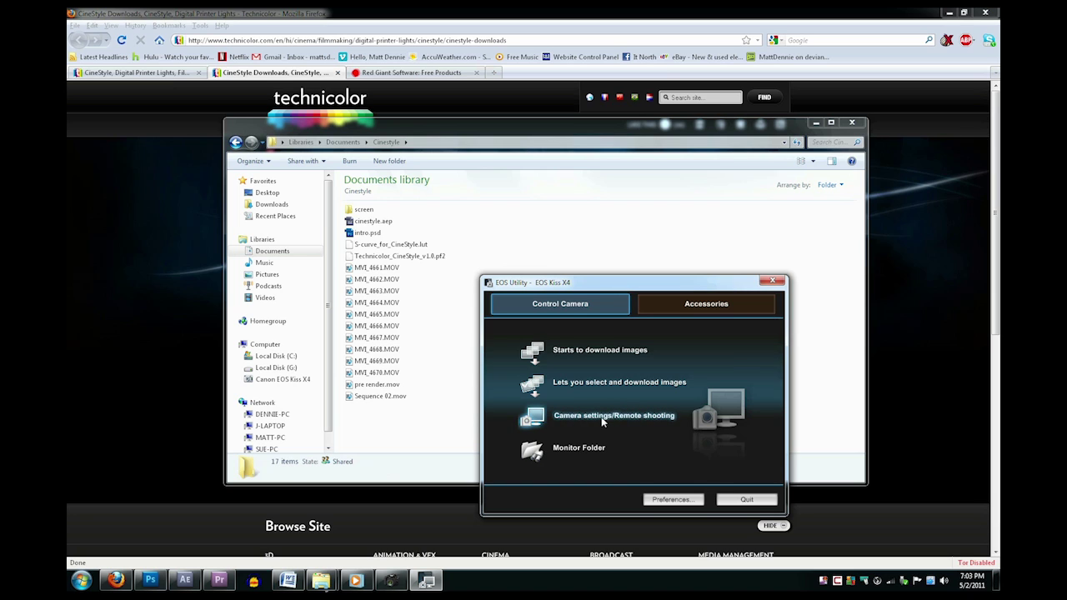
Step: Register Technicolor_CineStyle_v1.0.pf2 as User Def. 1 on the EOS Kiss X4, then close EOS Utility
left_click(608, 418)
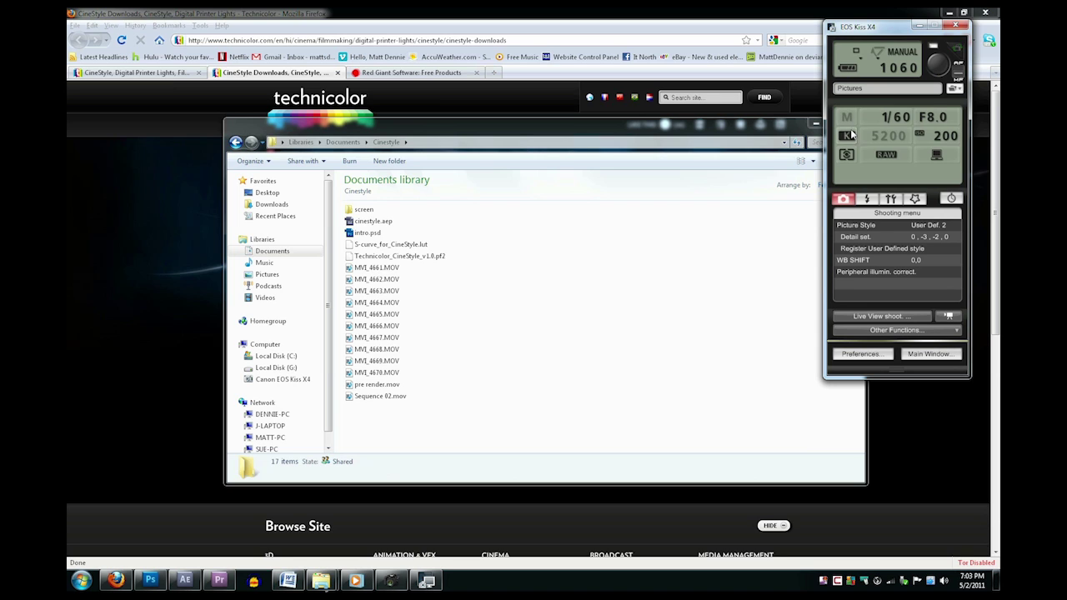
left_click(855, 252)
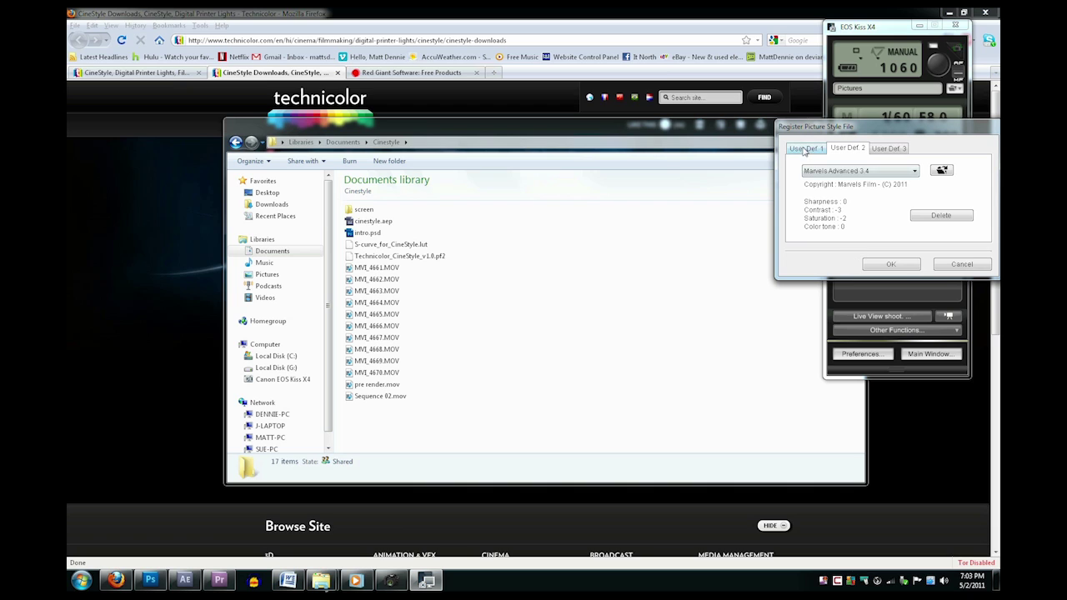
left_click(941, 170)
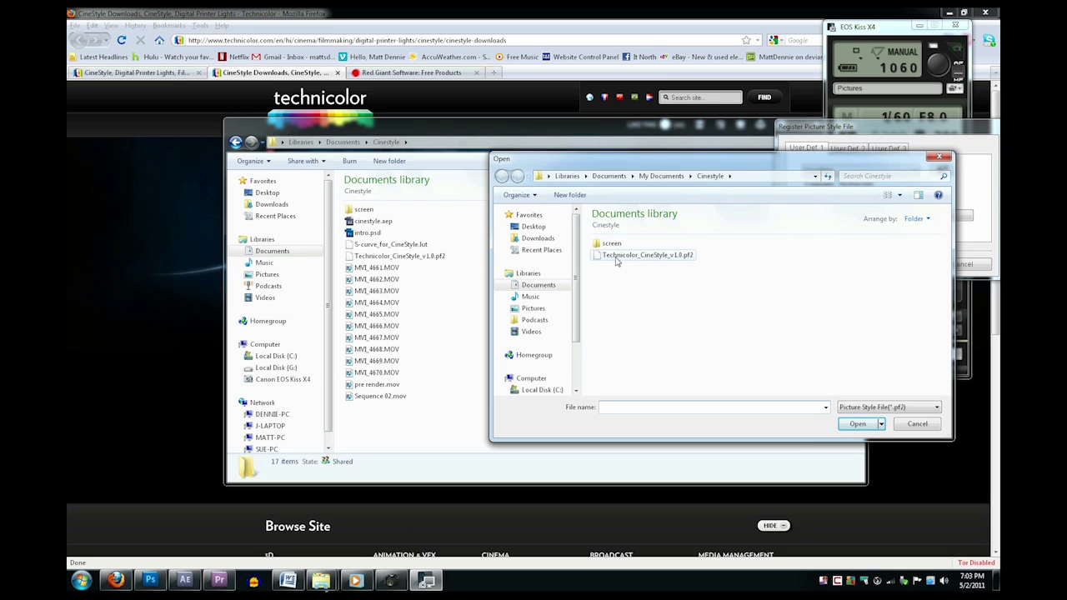
left_click(685, 256)
double_click(685, 257)
left_click(912, 265)
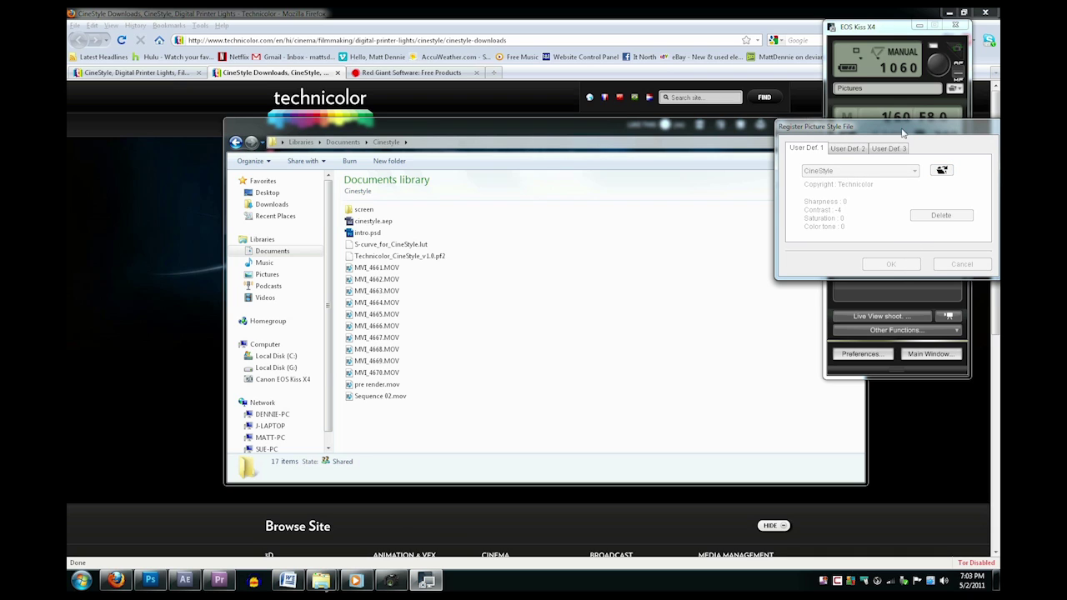
left_click(954, 27)
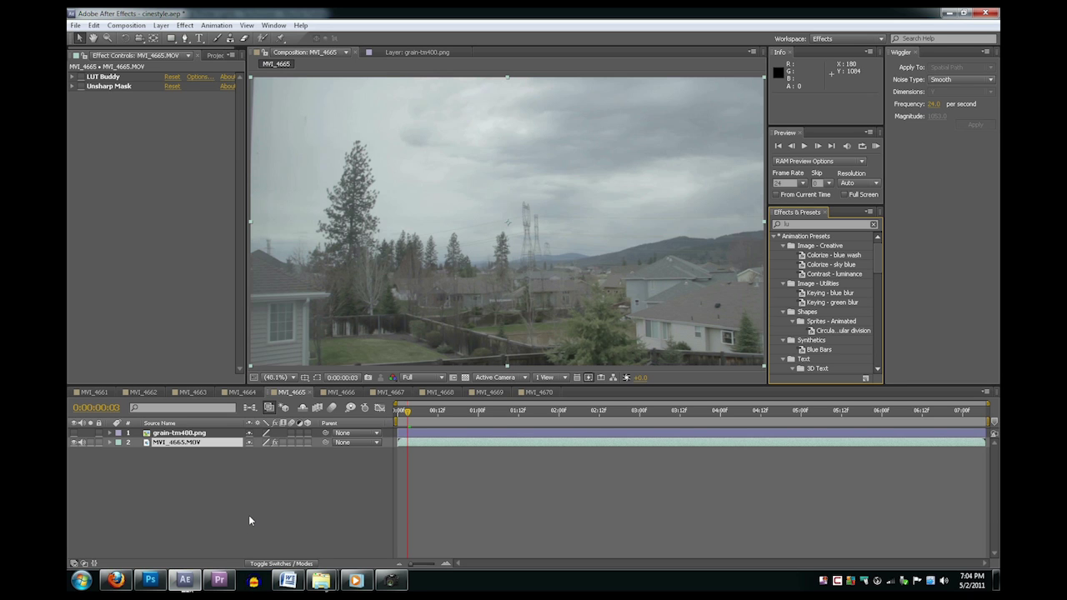
Step: Filter Effects & Presets by 'lut', select LUT Buddy, and go to Red Giant's Free Products page
left_click(810, 224)
type("lut")
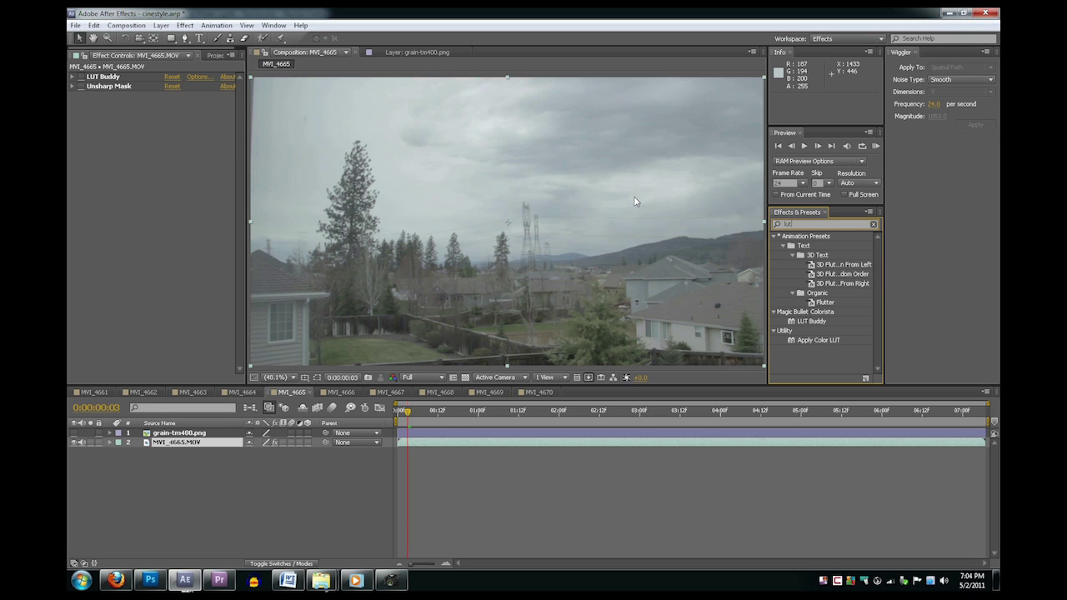
left_click(813, 321)
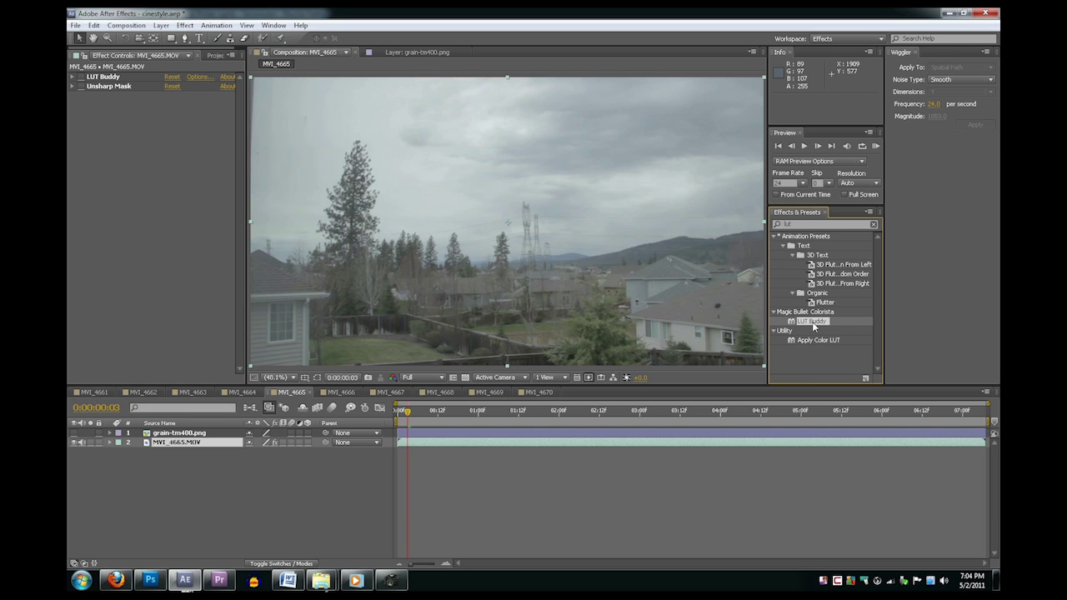
left_click(115, 579)
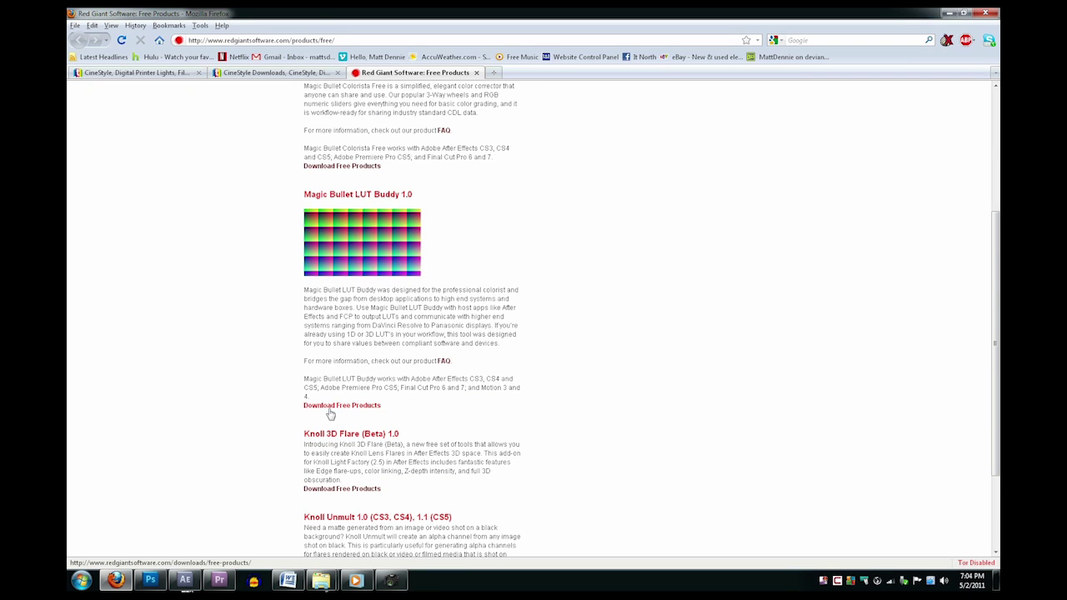
Step: Tick Magic Bullet LUT Buddy with the Mac OS X version on Red Giant's download form
left_click(341, 406)
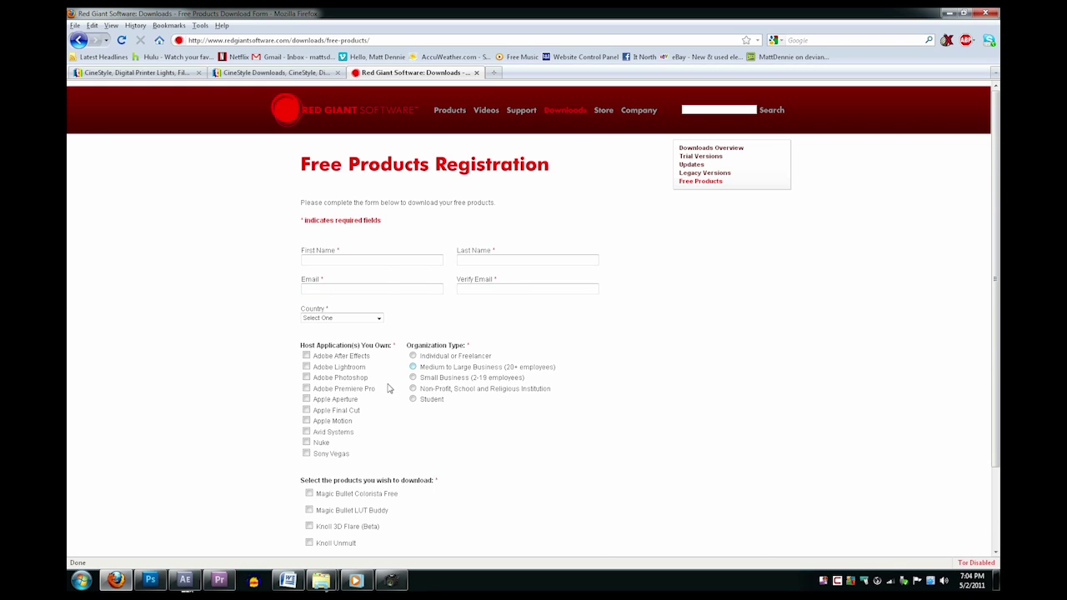
scroll(387, 387, "down", 3)
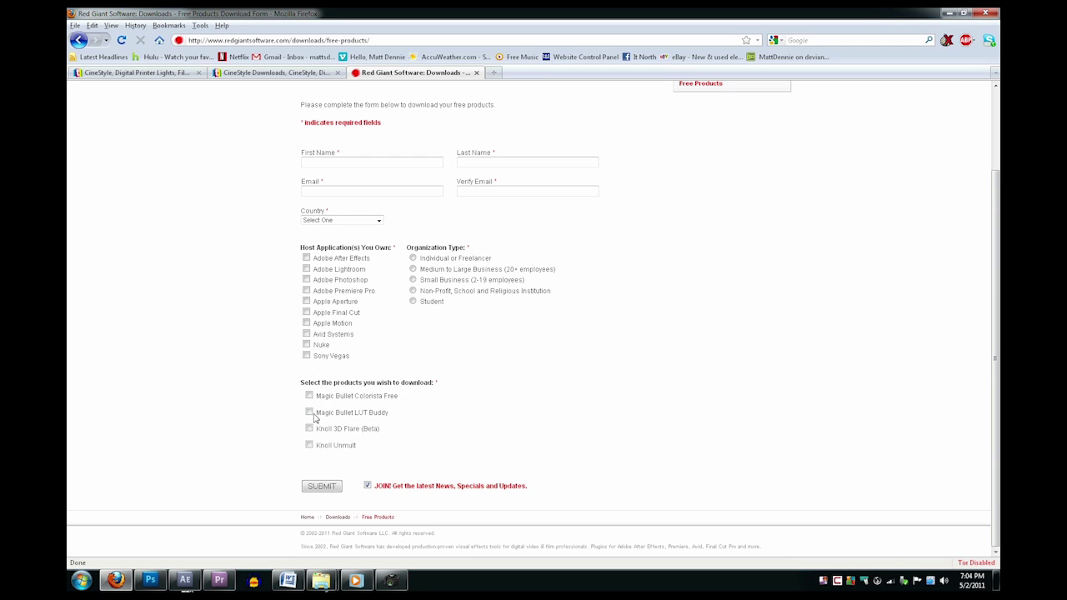
left_click(309, 412)
left_click(458, 423)
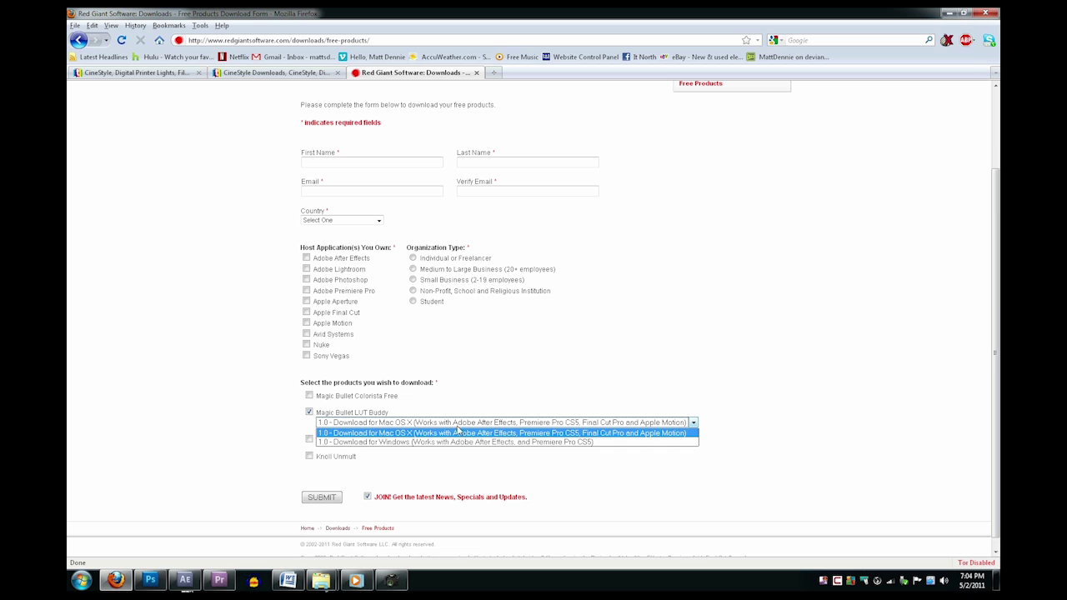
left_click(282, 489)
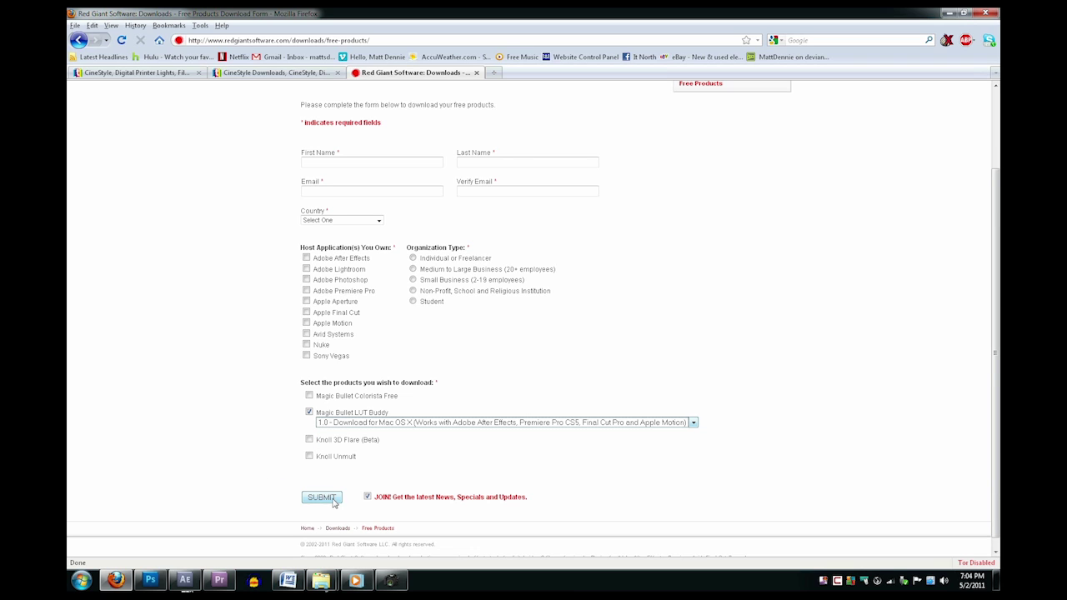
left_click(185, 579)
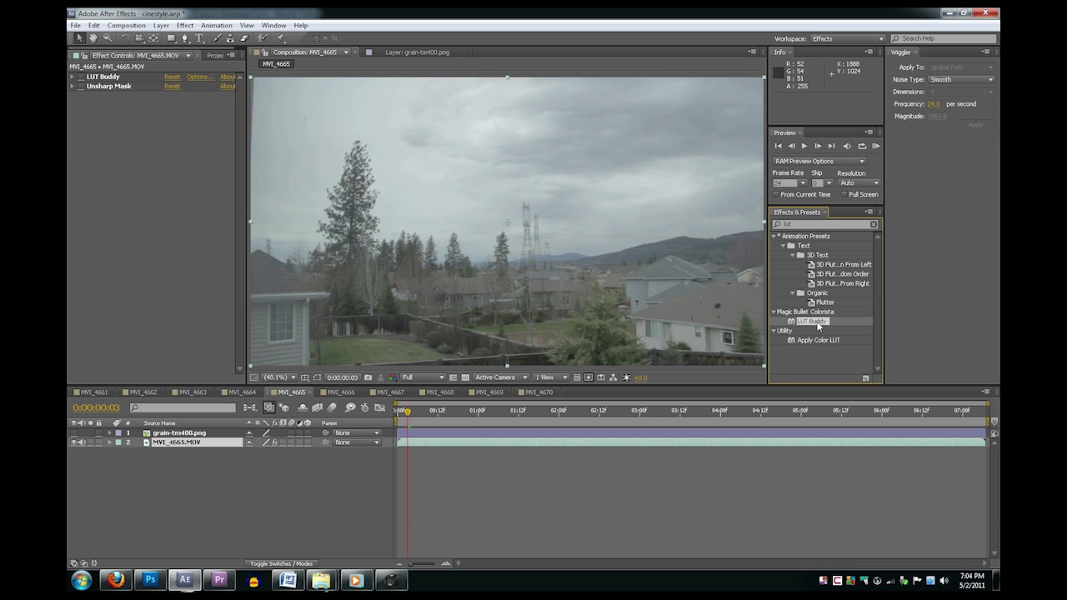
Step: Apply LUT Buddy to MVI_4665.MOV with S-curve_for_CineStyle.lut loaded, and turn the effect on
mouse_move(818, 326)
left_mouse_down()
mouse_move(580, 294)
mouse_move(804, 325)
left_mouse_up()
left_click(162, 78)
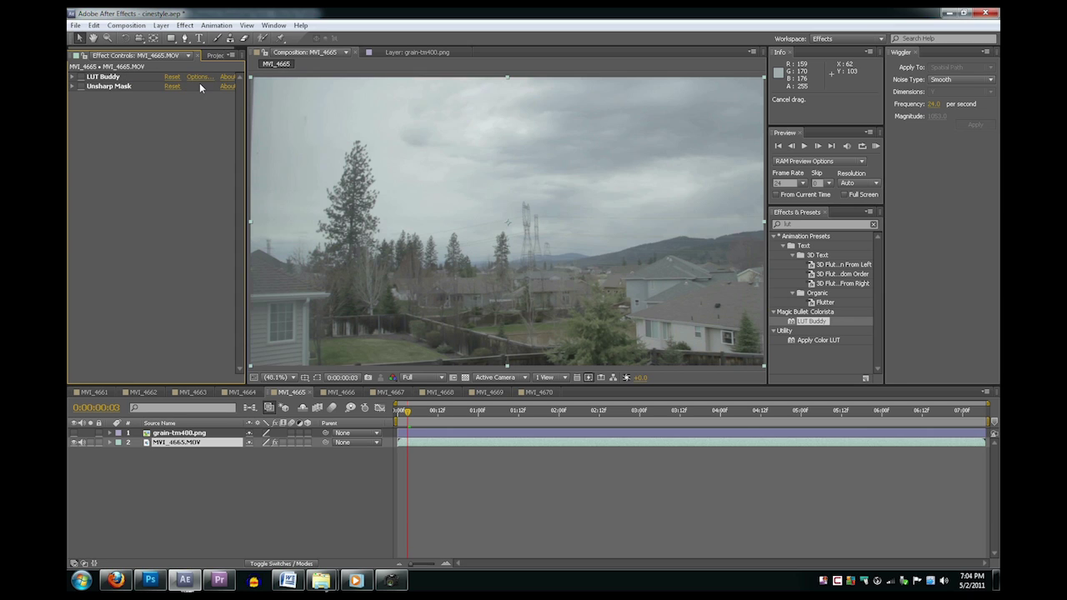
left_click(199, 77)
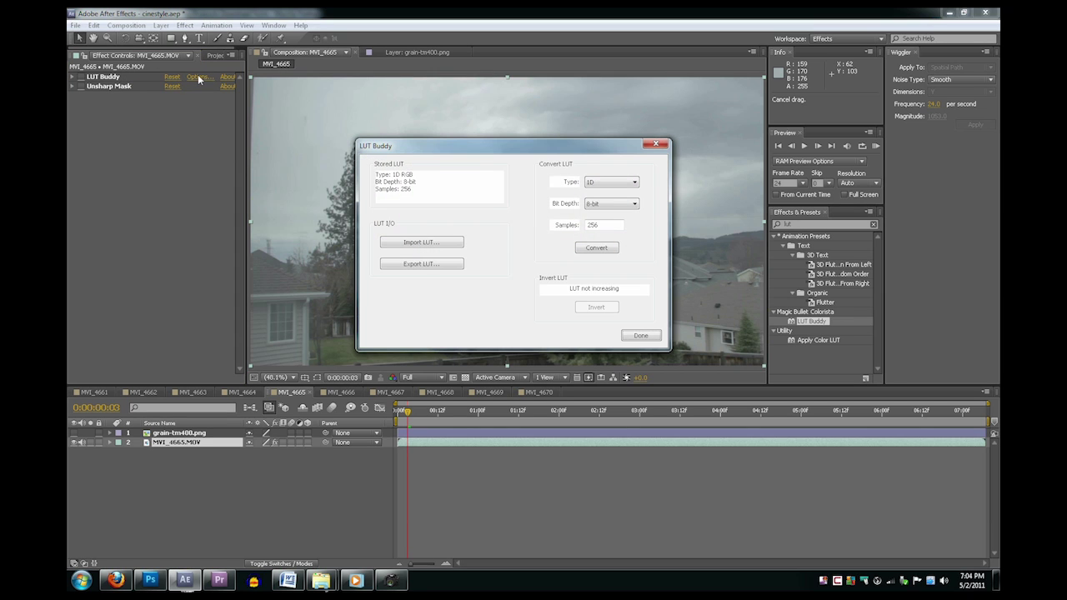
left_click(447, 244)
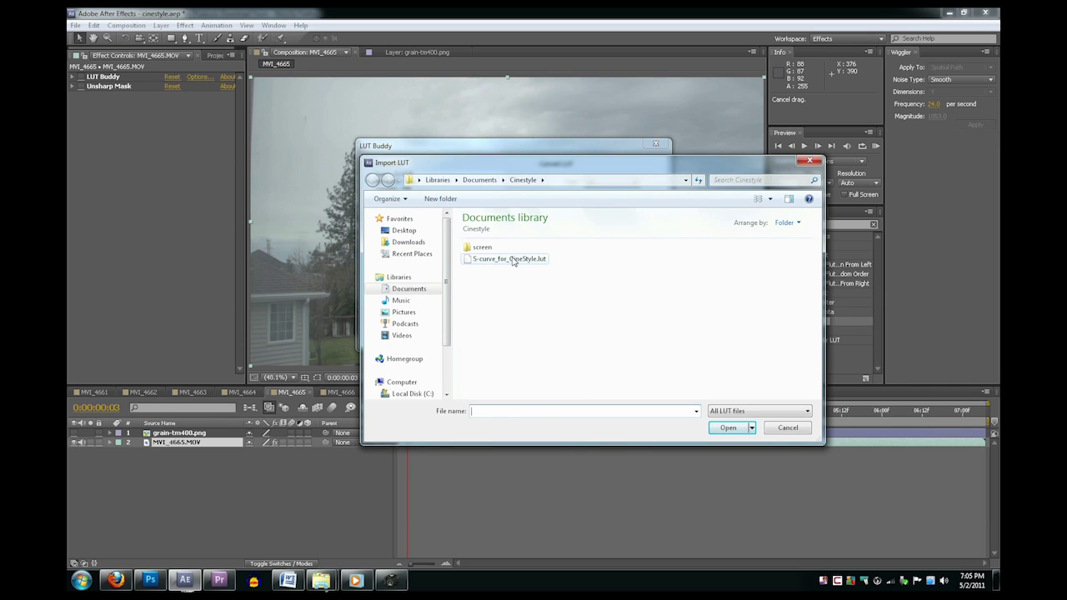
left_click(512, 260)
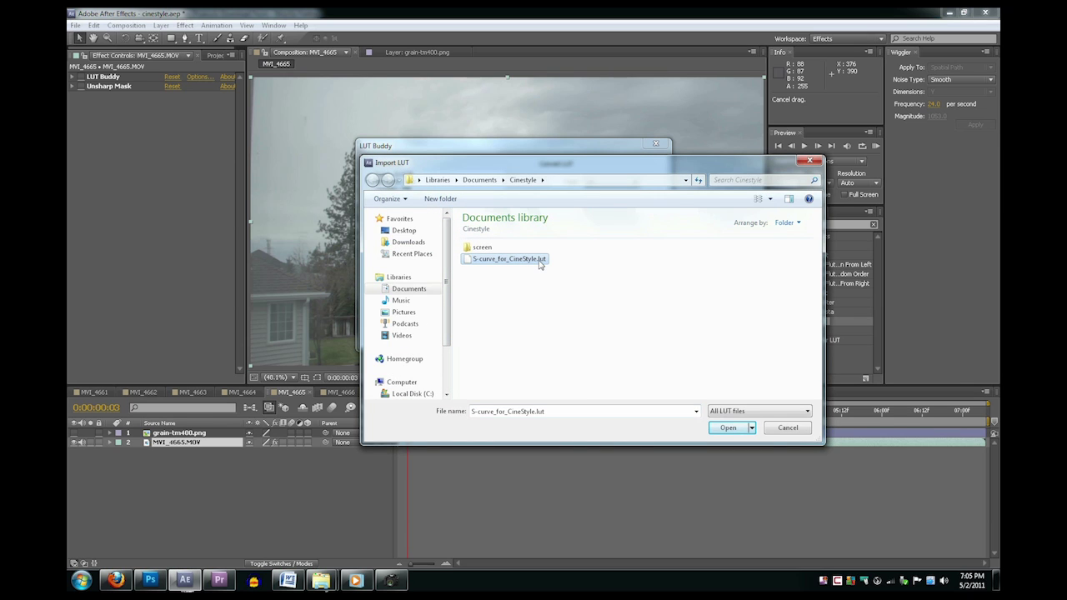
double_click(540, 261)
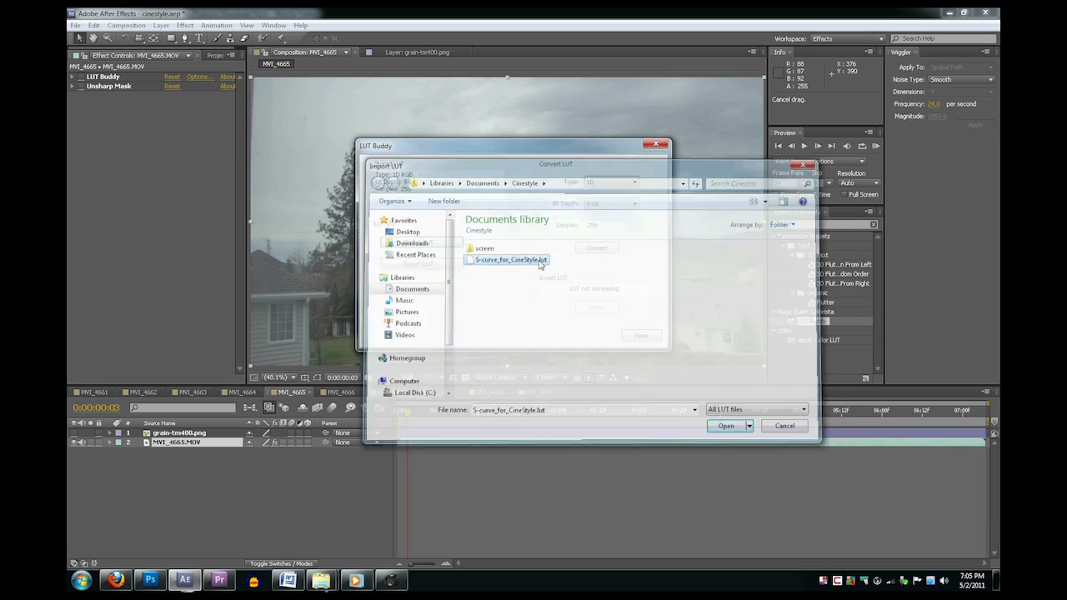
left_click(640, 335)
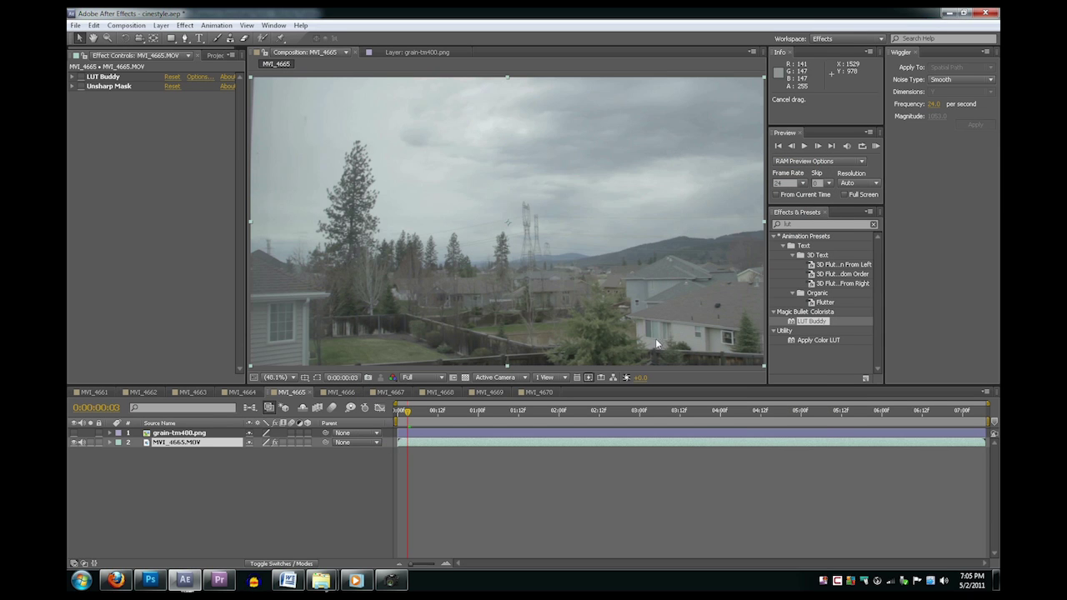
left_click(81, 77)
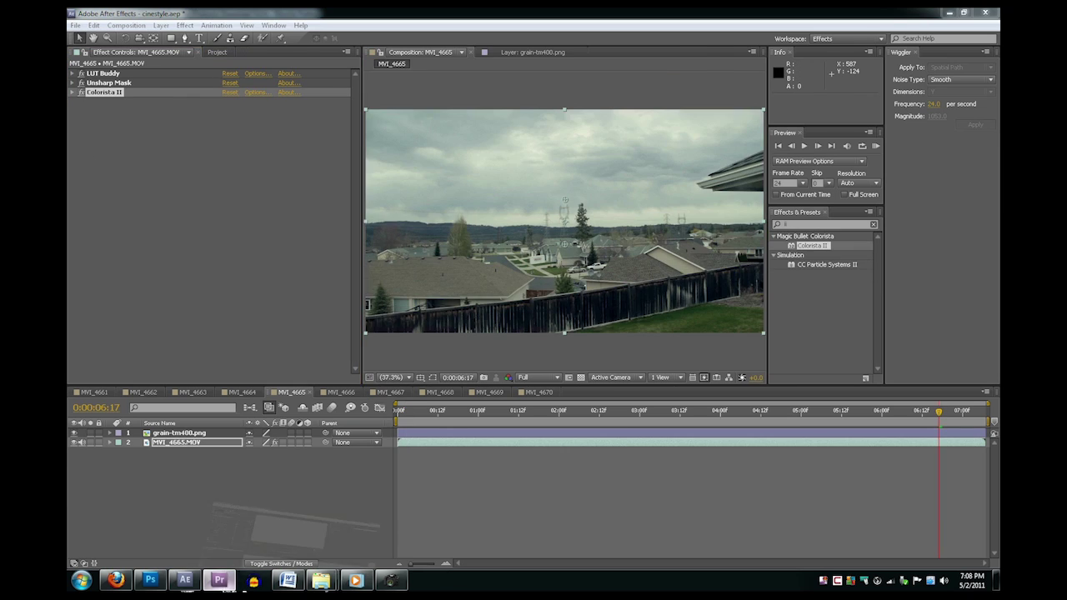
left_click(219, 579)
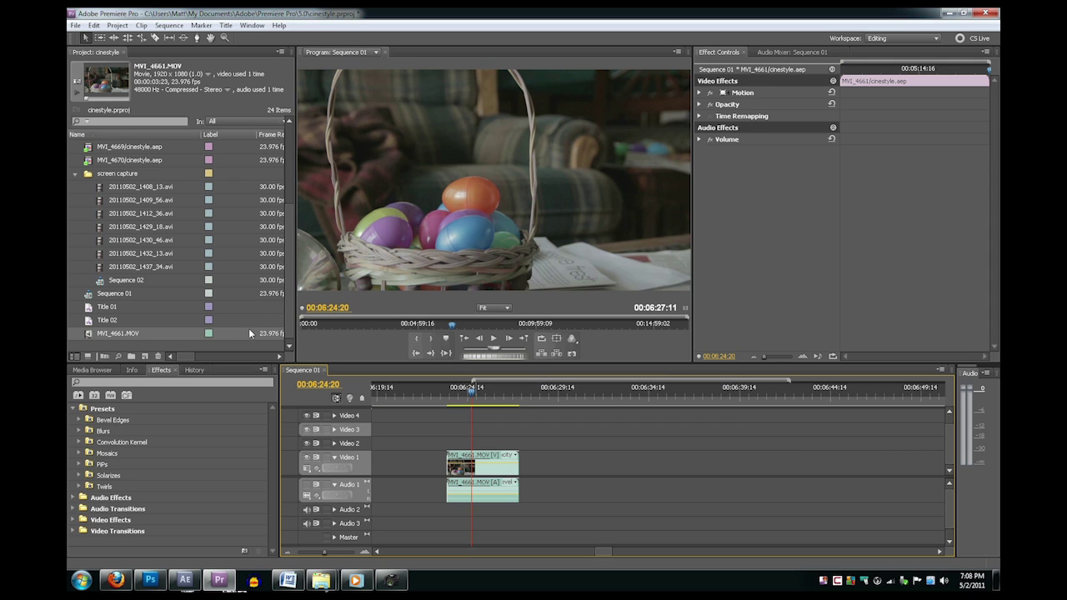
Step: Search Effects for 'lut' and apply LUT Buddy to the MVI_4661.MOV clip on Video 1
left_click(227, 381)
type("lut")
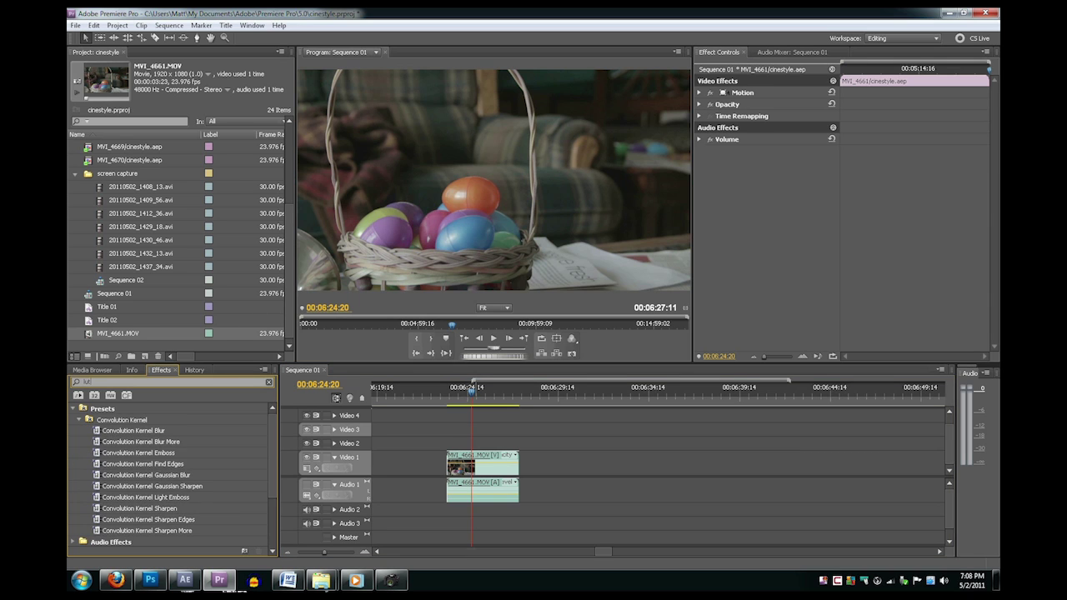
left_click_drag(113, 464, 495, 475)
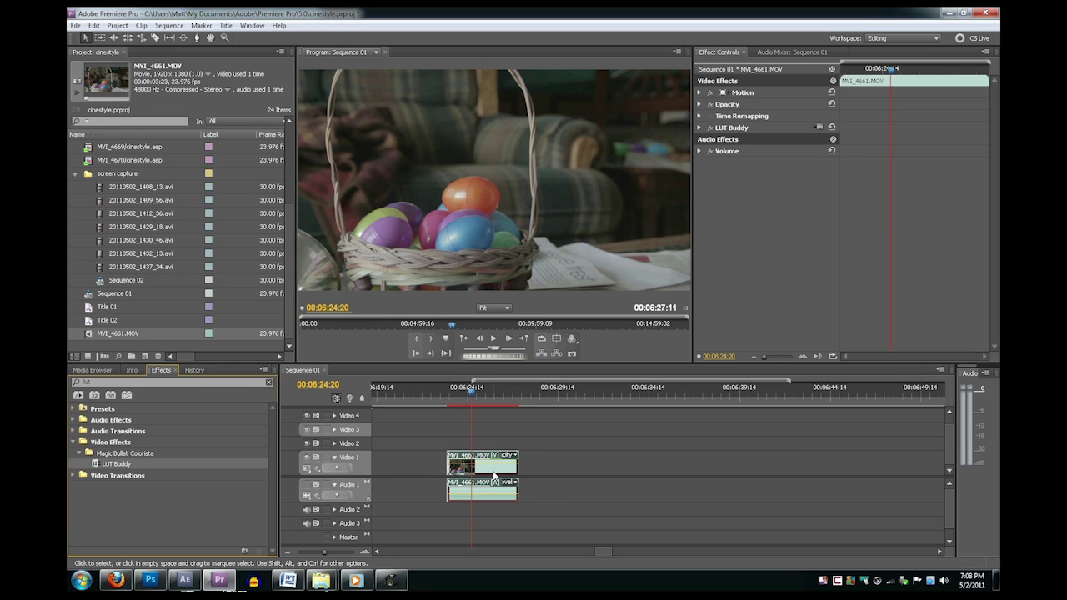
Step: Load S-curve_for_CineStyle.lut into LUT Buddy and check the grade on a later frame
left_click(699, 128)
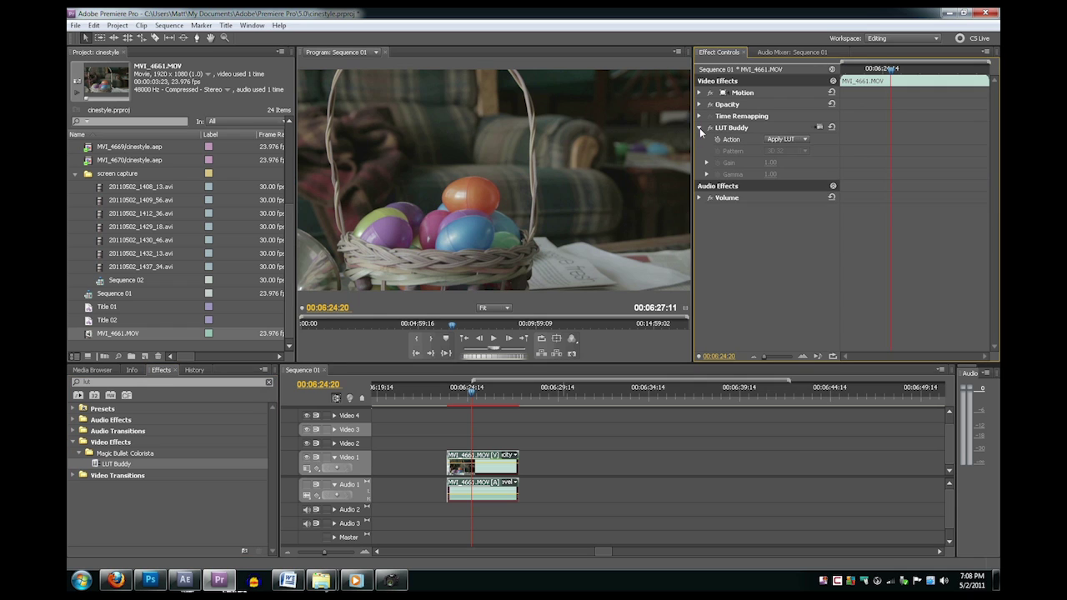
left_click(819, 129)
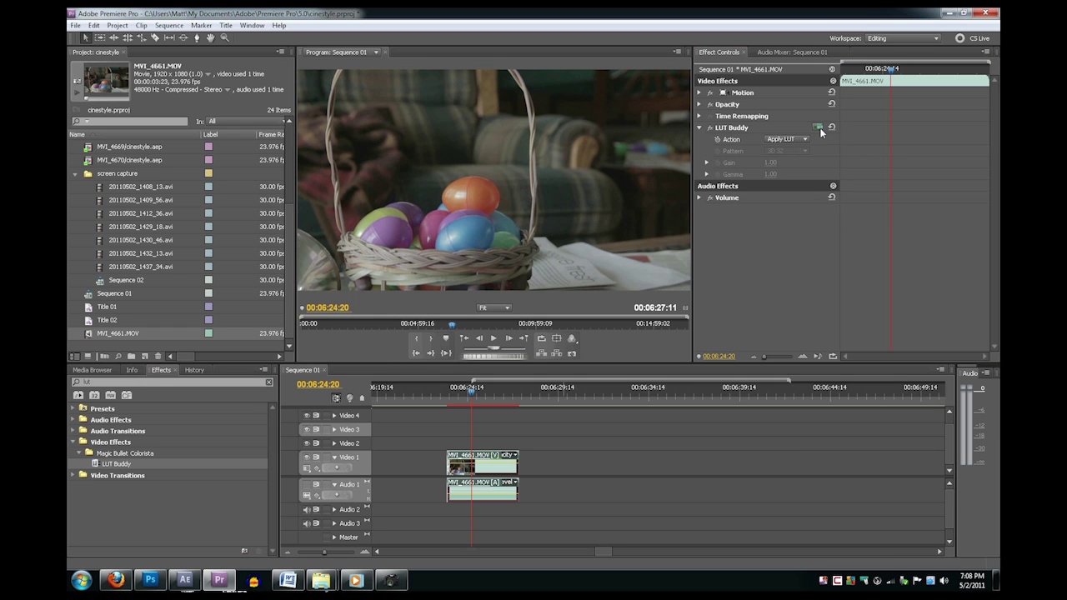
left_click(433, 243)
double_click(443, 229)
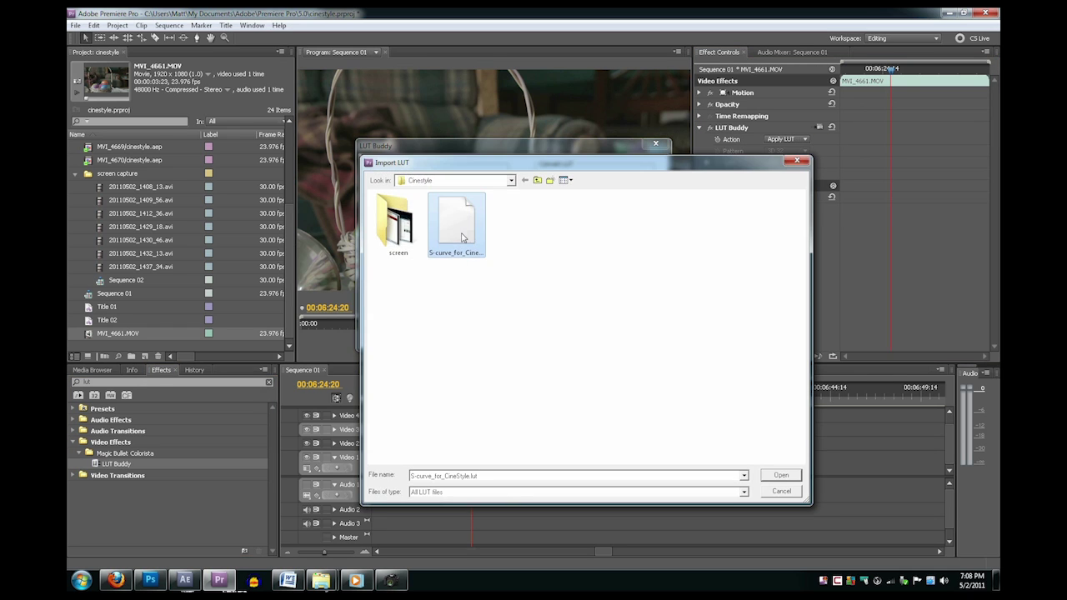
left_click(642, 335)
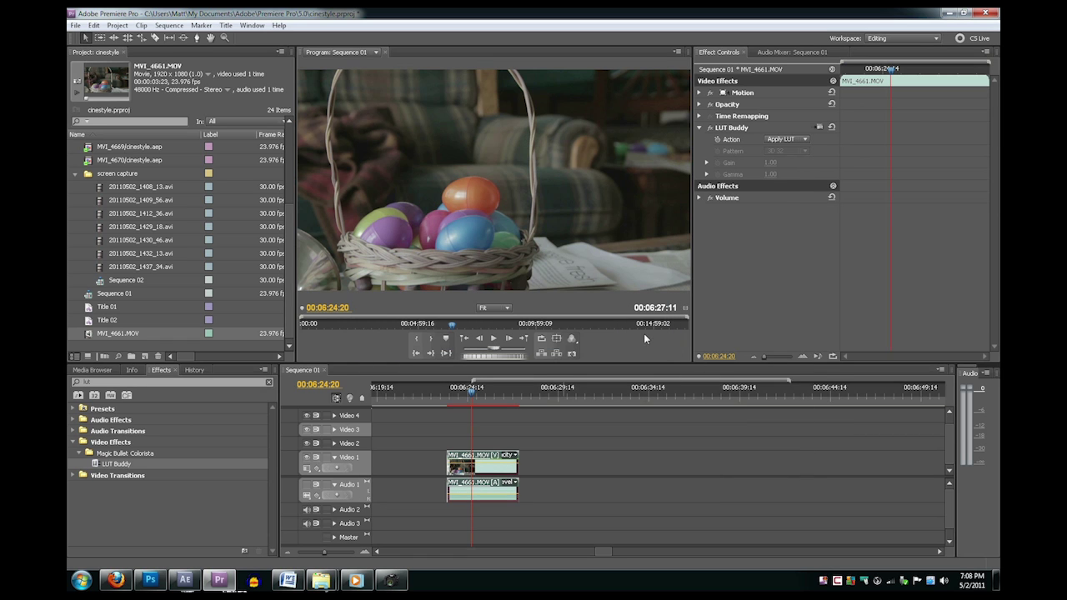
left_click(477, 389)
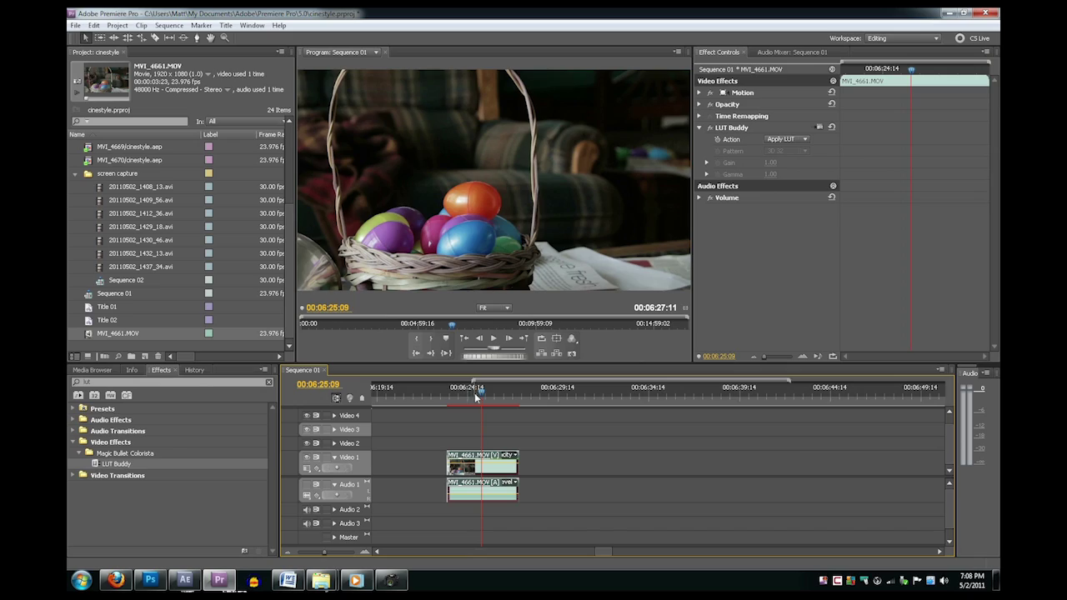